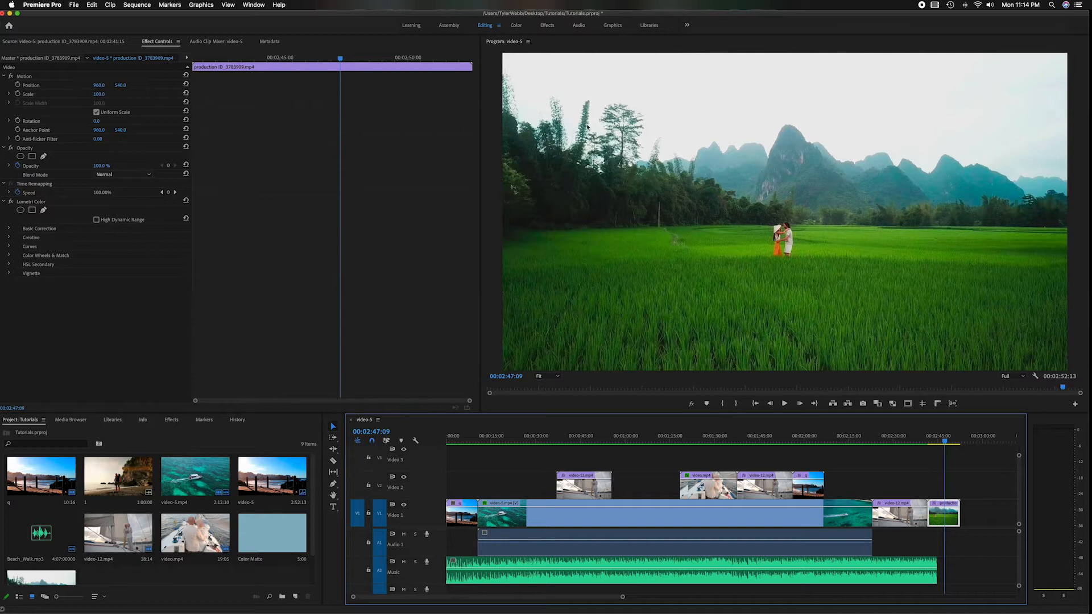
Switch to the Color workspace and open the Color Wheels & Match section for the selected rice-field clip
{"action": "mouse_move", "coordinate": [504, 42]}
{"action": "left_mouse_down"}
{"action": "mouse_move", "coordinate": [486, 22]}
{"action": "mouse_move", "coordinate": [495, 34]}
{"action": "mouse_move", "coordinate": [486, 29]}
{"action": "mouse_move", "coordinate": [517, 28]}
{"action": "left_mouse_up"}
{"action": "left_click", "coordinate": [517, 28]}
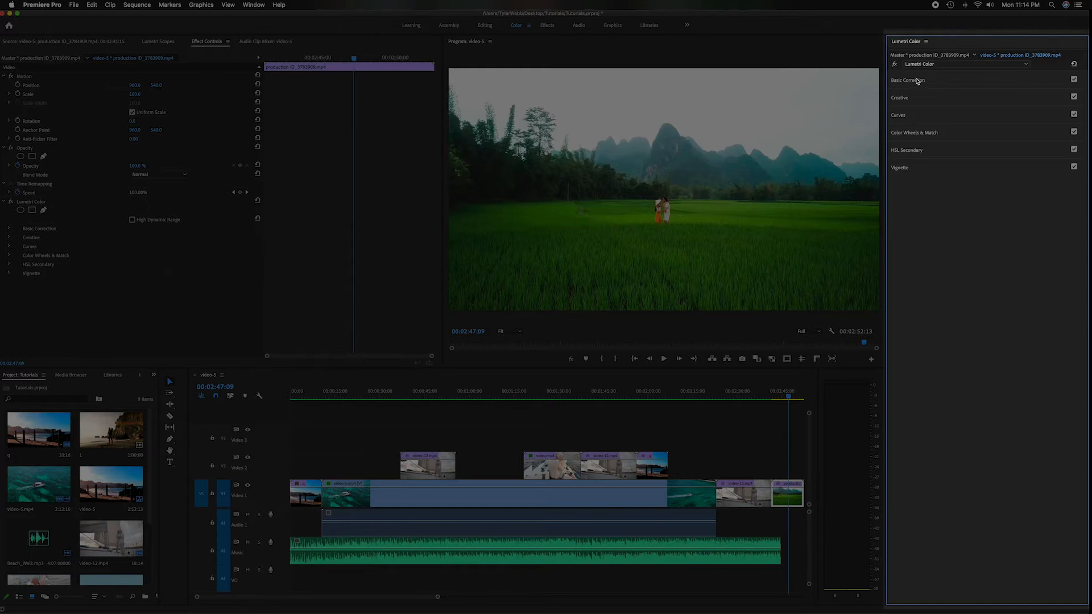
{"action": "left_click", "coordinate": [910, 134]}
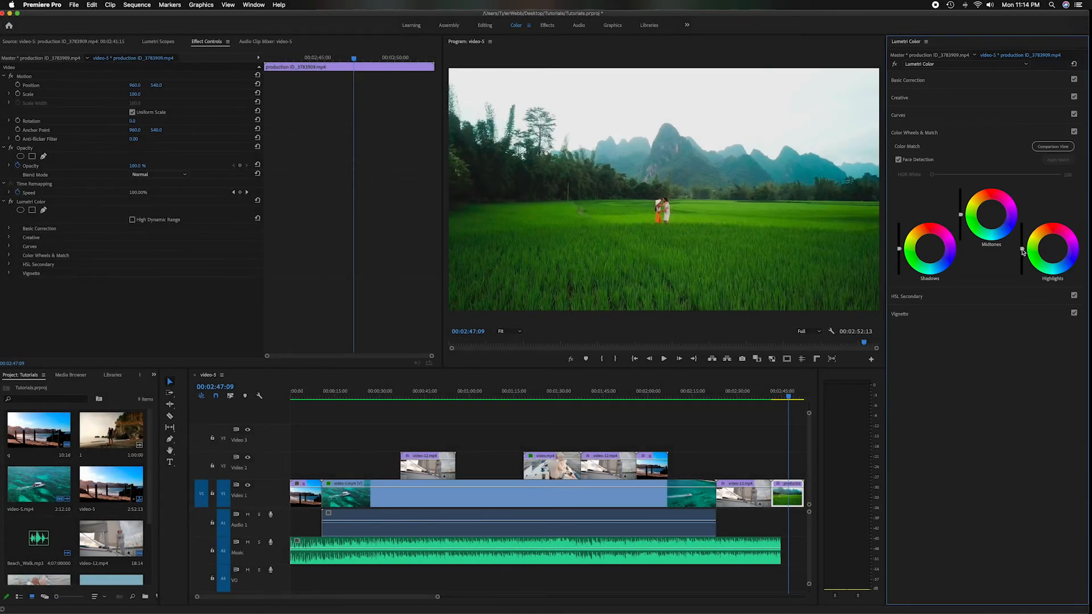
Try darkening the highlights and brightening the midtones with their luminance sliders, resetting each to neutral
{"action": "mouse_move", "coordinate": [1023, 249]}
{"action": "left_mouse_down"}
{"action": "mouse_move", "coordinate": [1022, 233]}
{"action": "mouse_move", "coordinate": [1022, 249]}
{"action": "left_mouse_up"}
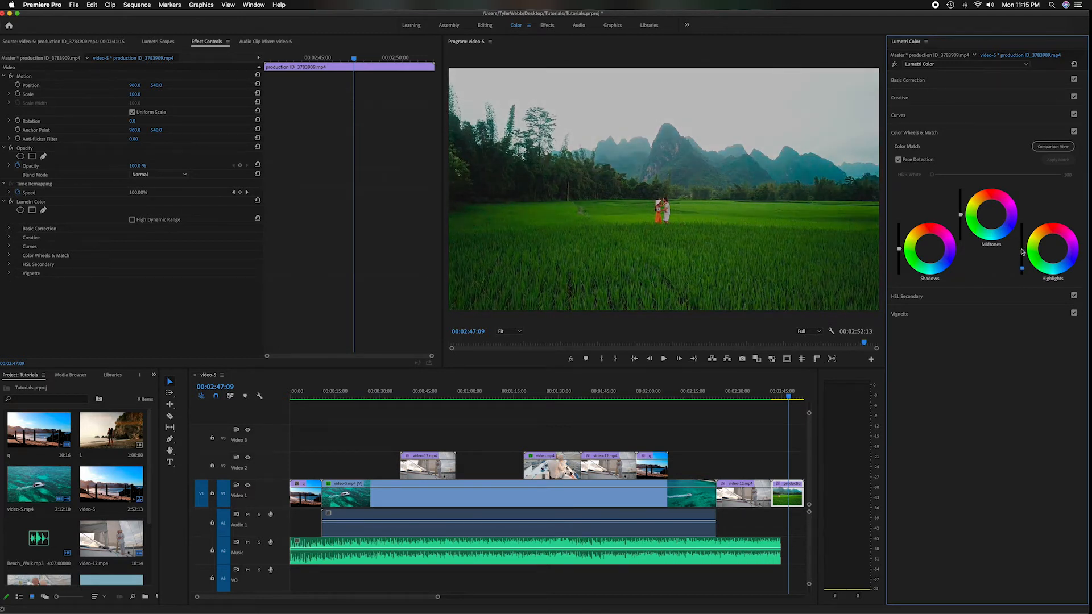
{"action": "mouse_move", "coordinate": [1022, 249]}
{"action": "left_mouse_down"}
{"action": "mouse_move", "coordinate": [1023, 270]}
{"action": "mouse_move", "coordinate": [1023, 252]}
{"action": "left_mouse_up"}
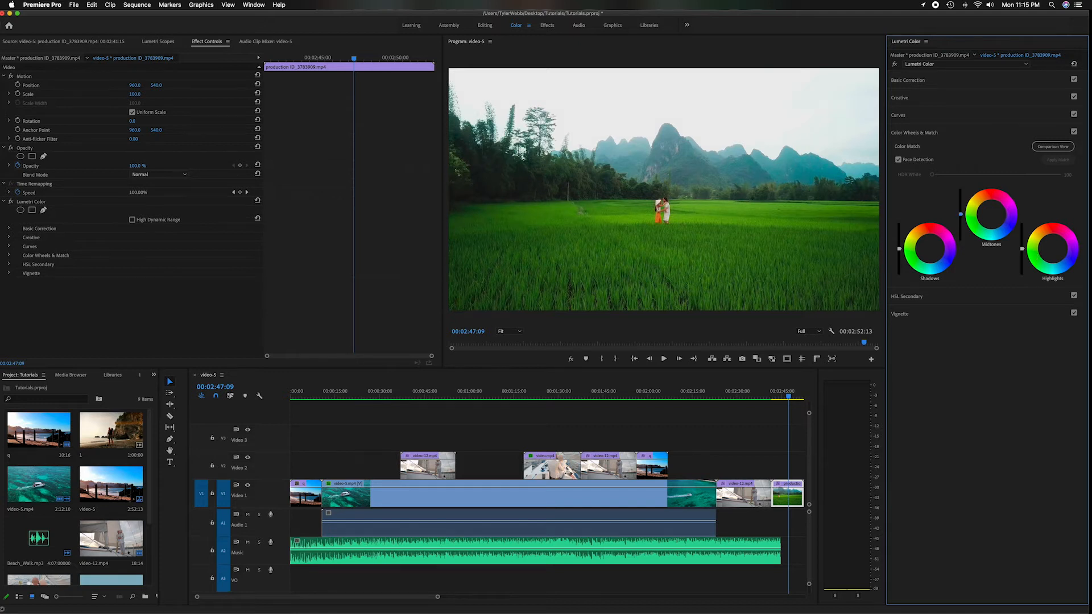
{"action": "left_click_drag", "start_coordinate": [961, 214], "coordinate": [961, 196]}
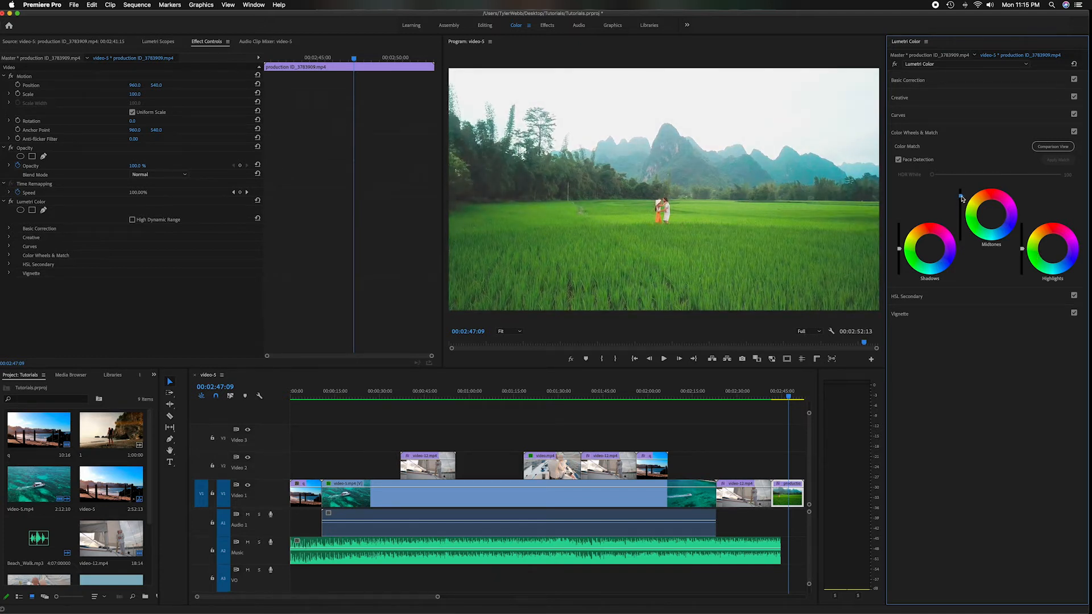
{"action": "double_click", "coordinate": [961, 197]}
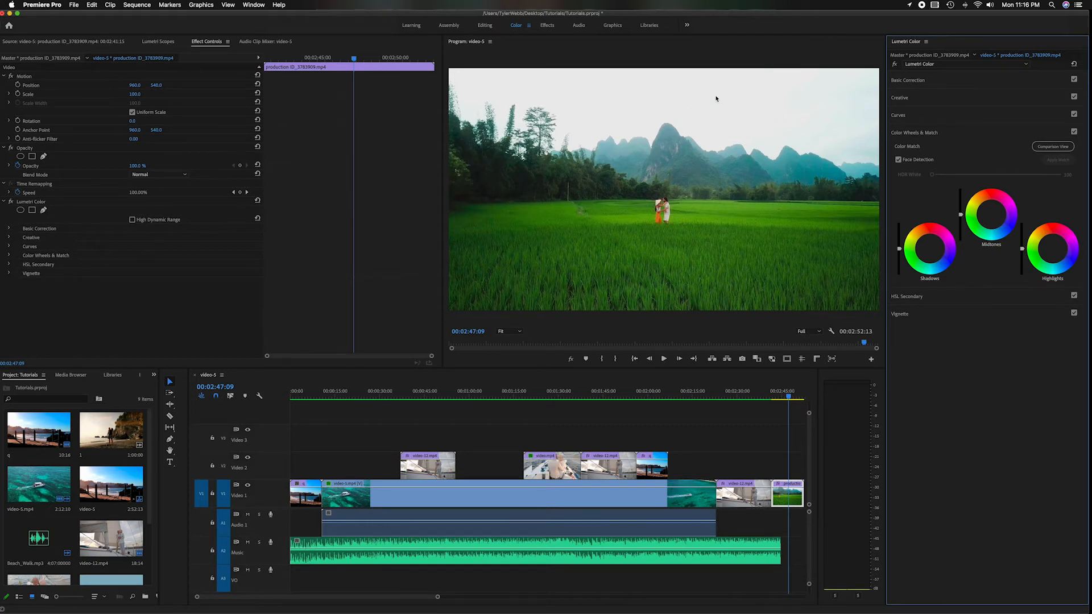
Tint darkened highlights blue, brightened midtones green and darkened shadows slightly magenta with the color wheels
{"action": "left_click", "coordinate": [1055, 251]}
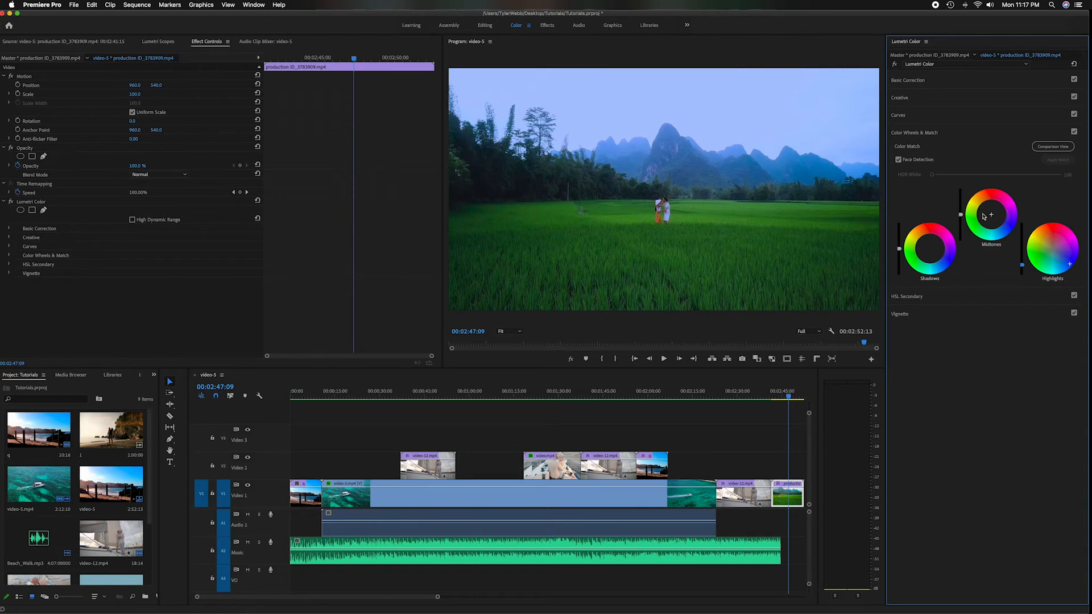
{"action": "left_click_drag", "start_coordinate": [991, 217], "coordinate": [981, 220]}
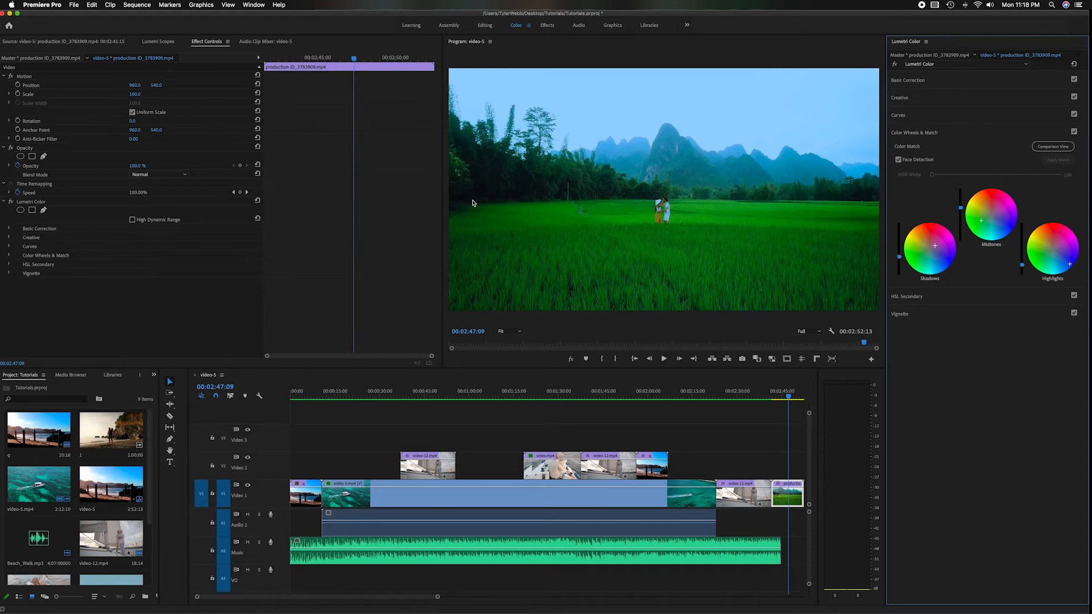
Advance one frame and toggle the Color Wheels & Match correction to compare the graded shot with the original
{"action": "key", "text": "Right"}
{"action": "left_click", "coordinate": [1074, 133]}
{"action": "left_click", "coordinate": [1073, 133]}
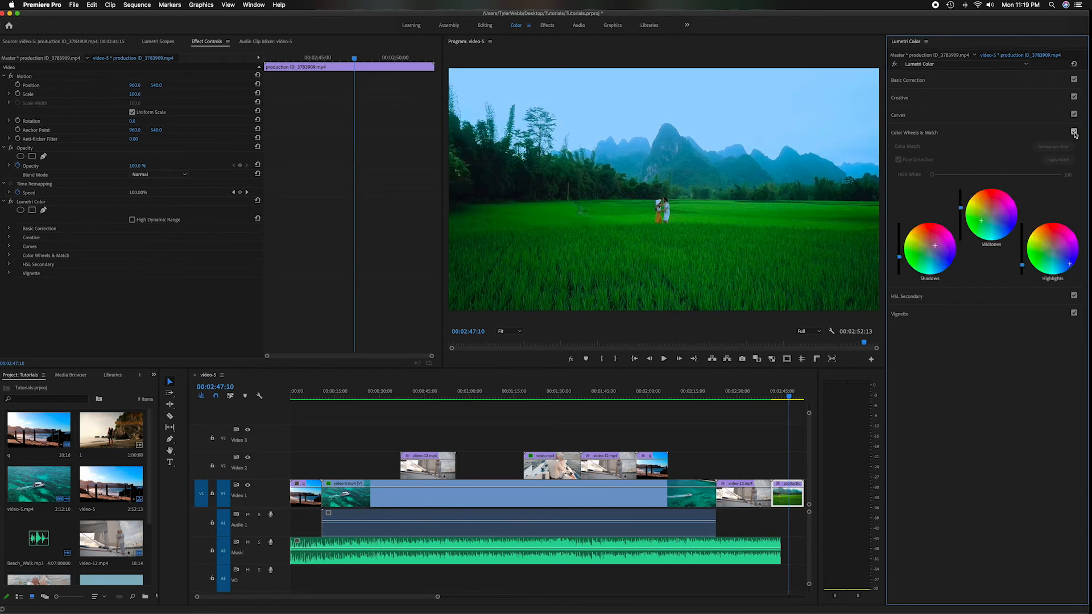
{"action": "left_click", "coordinate": [1073, 132]}
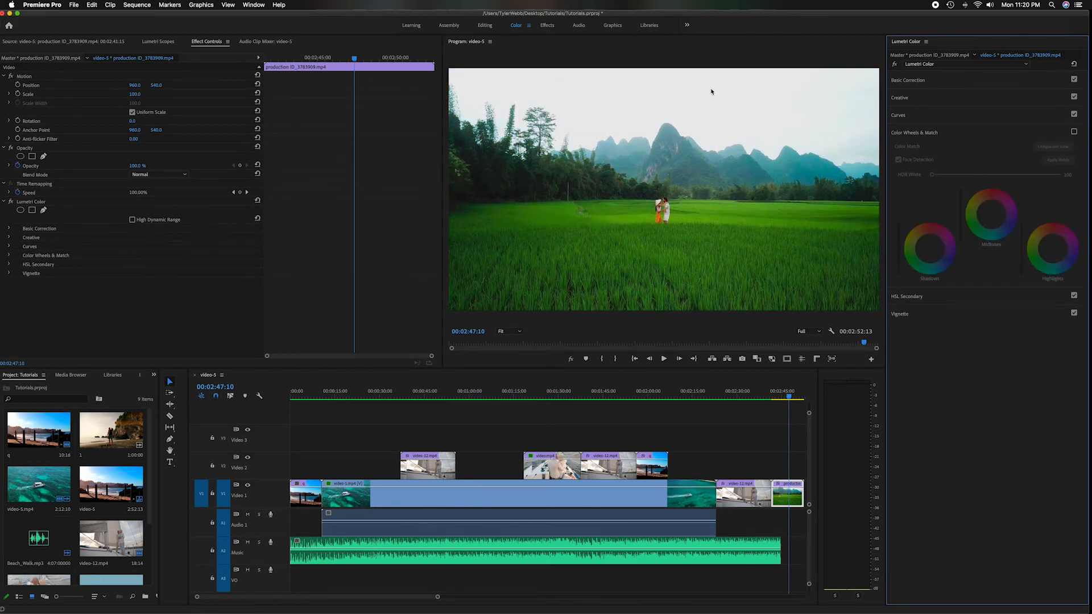
{"action": "left_click", "coordinate": [1074, 132]}
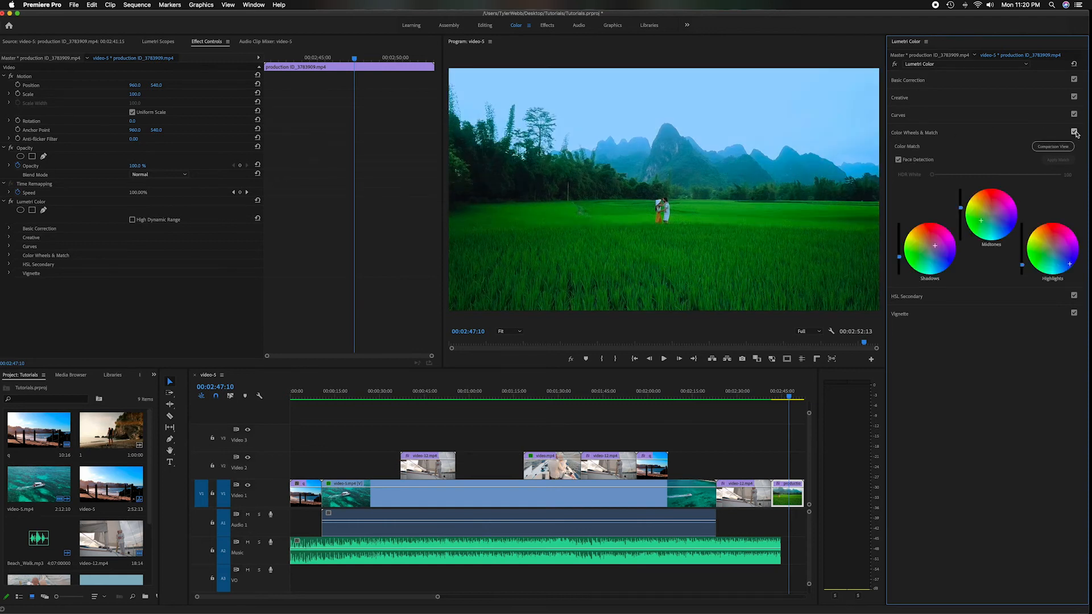
{"action": "left_click", "coordinate": [1074, 132]}
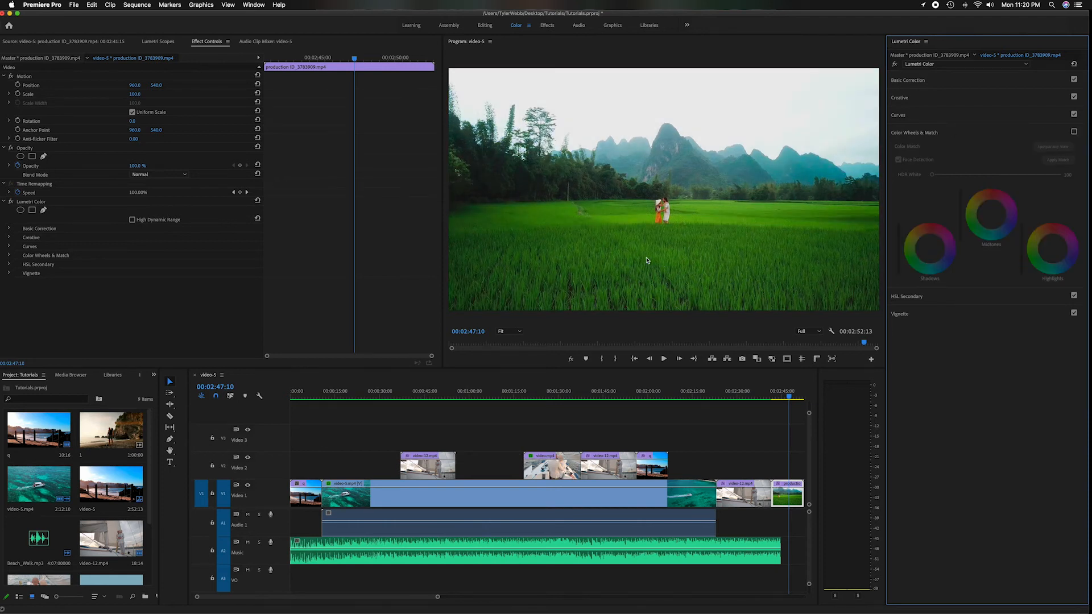
{"action": "left_click", "coordinate": [1074, 131]}
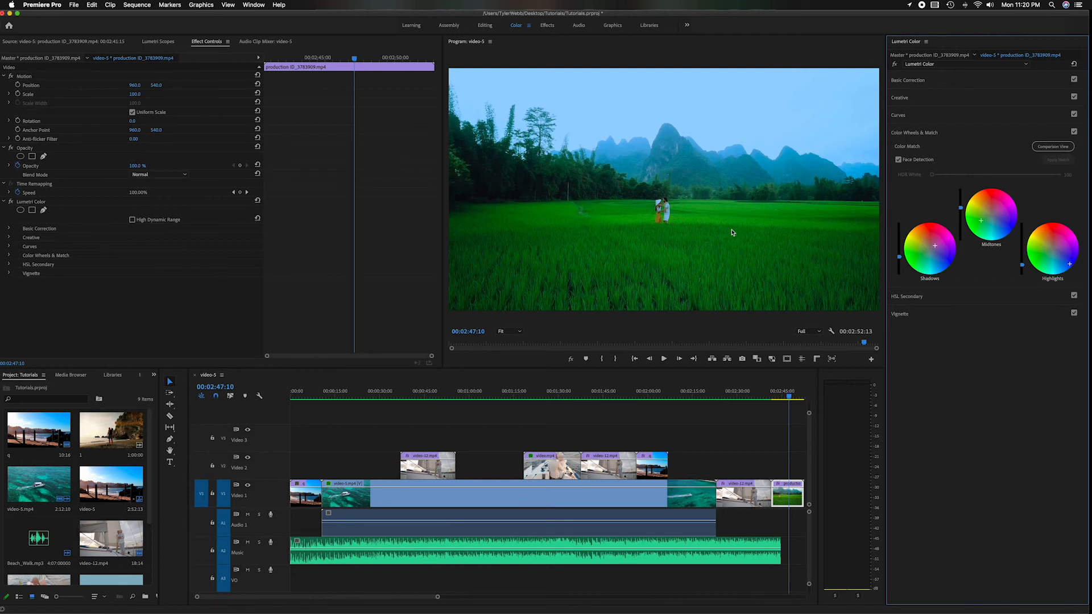
Reset the tints and luminance levels of the shadows, midtones and highlights to neutral
{"action": "double_click", "coordinate": [899, 258]}
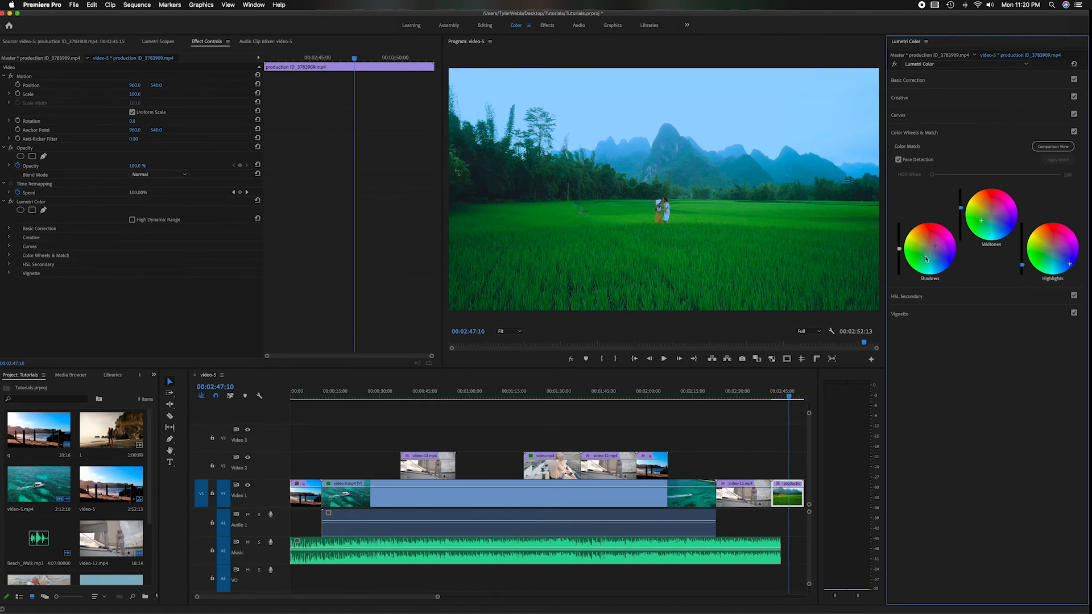
{"action": "double_click", "coordinate": [927, 257]}
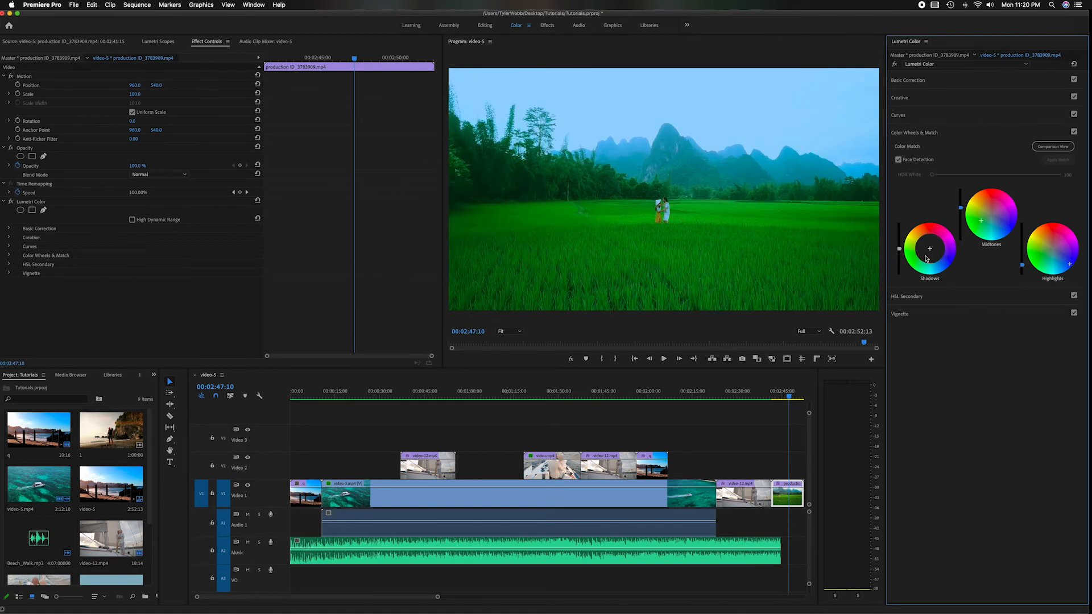
{"action": "double_click", "coordinate": [1001, 212]}
{"action": "double_click", "coordinate": [1053, 240]}
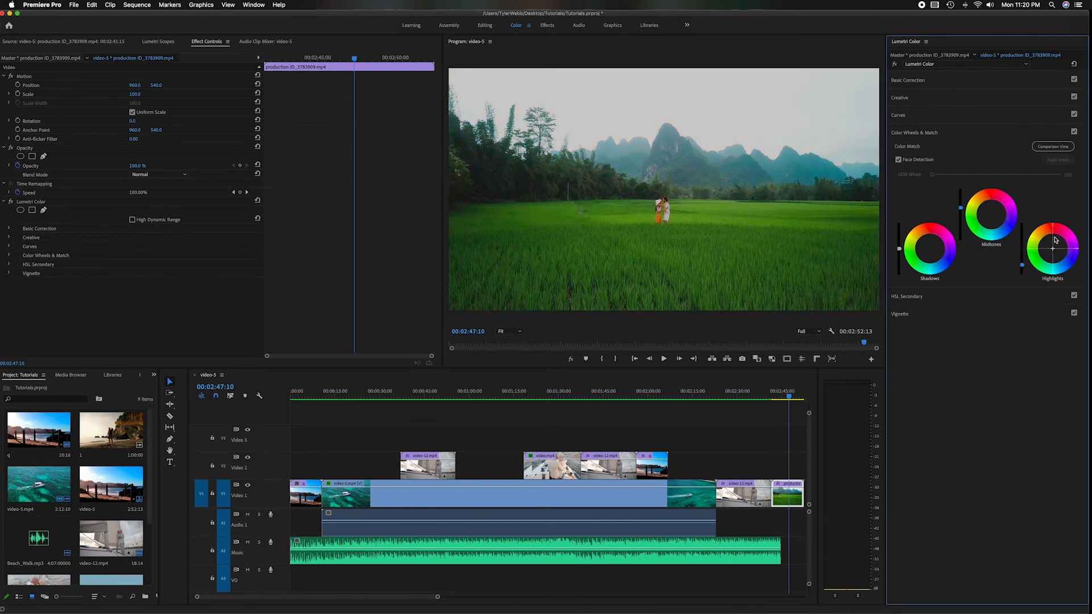
{"action": "double_click", "coordinate": [960, 208]}
{"action": "double_click", "coordinate": [1024, 266]}
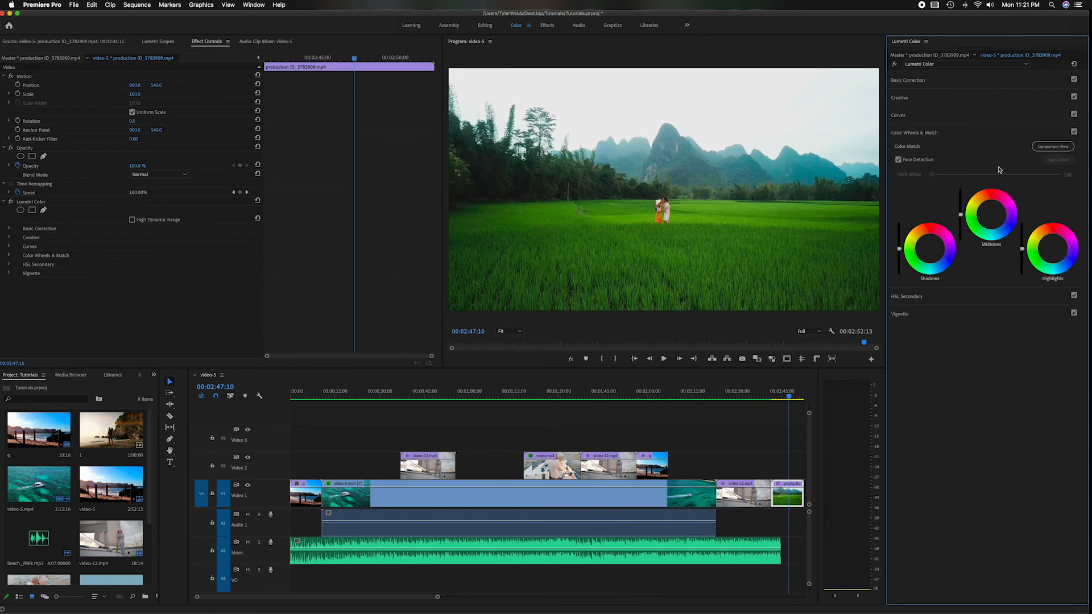
Turn on the comparison view with the reference frame at 00:00:00:00 and tint the highlights slightly blue
{"action": "left_click", "coordinate": [1050, 148]}
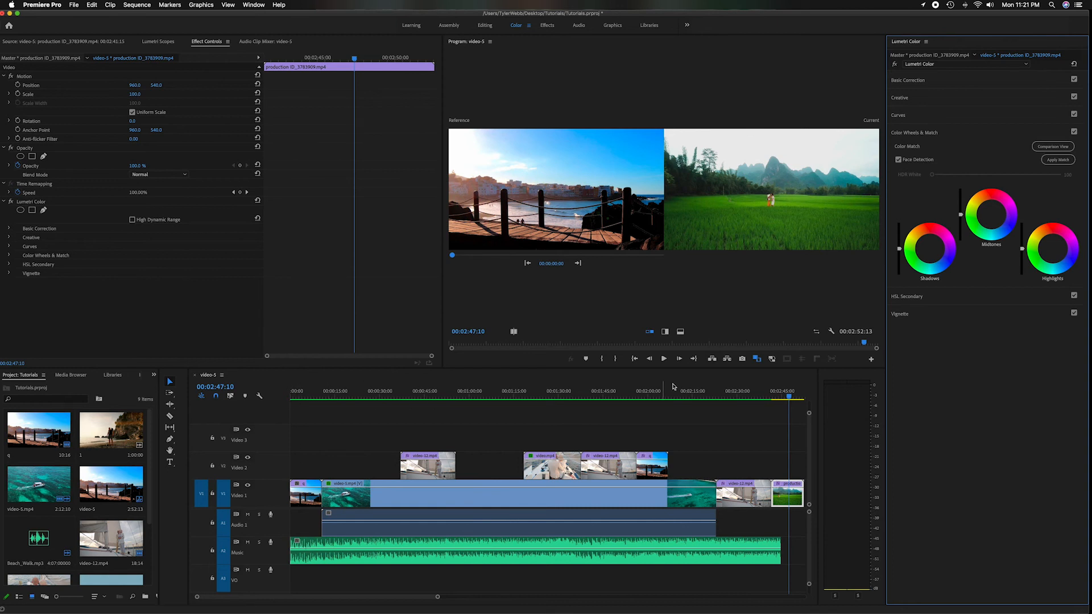
{"action": "mouse_move", "coordinate": [453, 257]}
{"action": "left_mouse_down"}
{"action": "mouse_move", "coordinate": [635, 258]}
{"action": "mouse_move", "coordinate": [452, 259]}
{"action": "left_mouse_up"}
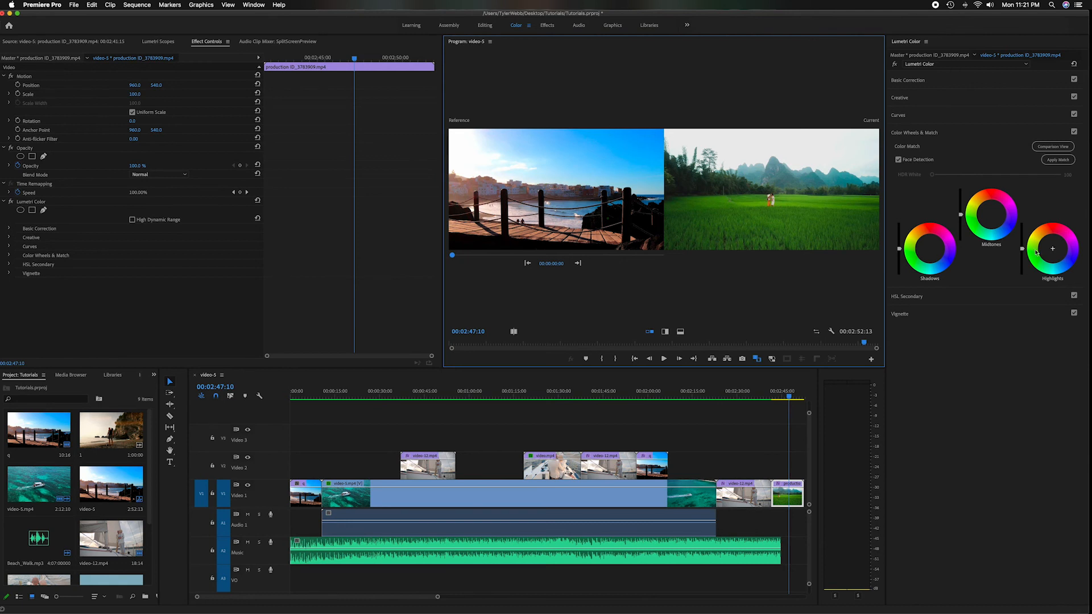
{"action": "left_click", "coordinate": [1053, 249]}
{"action": "mouse_move", "coordinate": [1053, 249]}
{"action": "left_mouse_down"}
{"action": "mouse_move", "coordinate": [1058, 242]}
{"action": "mouse_move", "coordinate": [1062, 258]}
{"action": "left_mouse_up"}
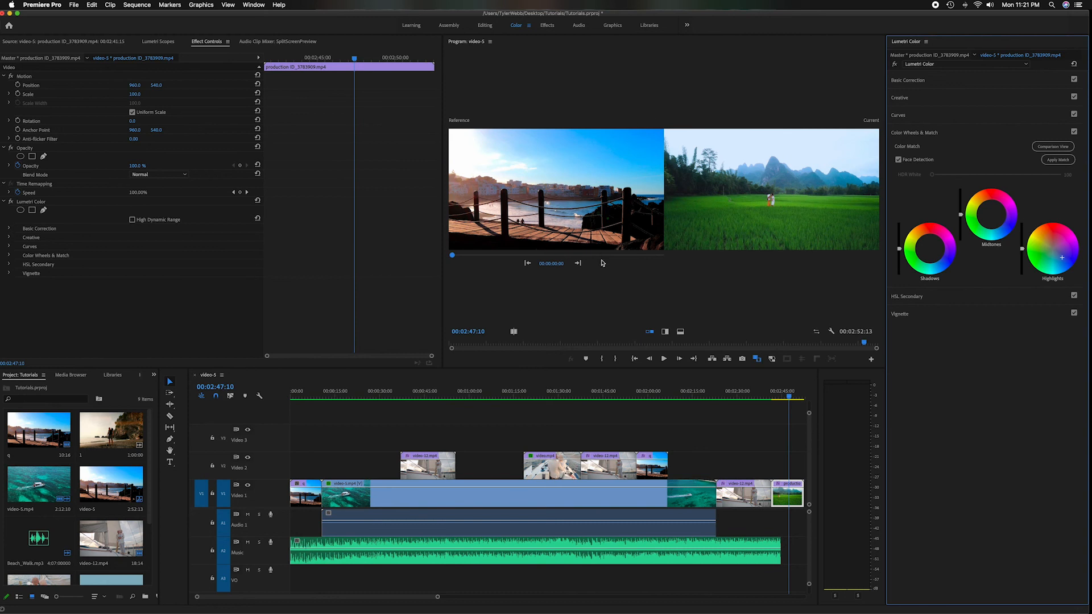
Compare the shot with the reference frame in vertical split and horizontal split, returning to side-by-side
{"action": "left_click", "coordinate": [665, 333]}
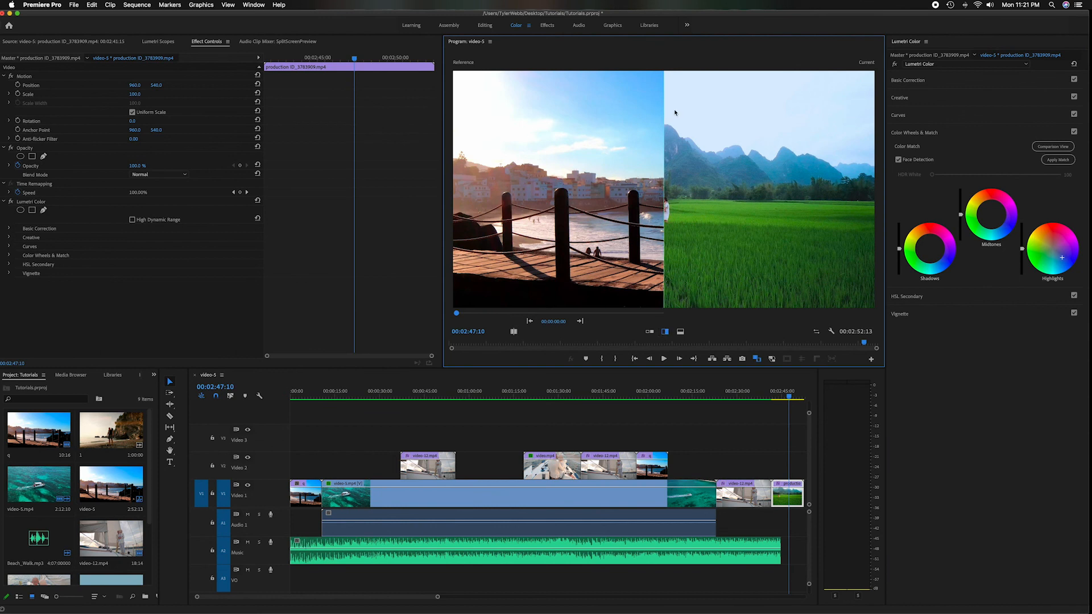
{"action": "left_click", "coordinate": [681, 333]}
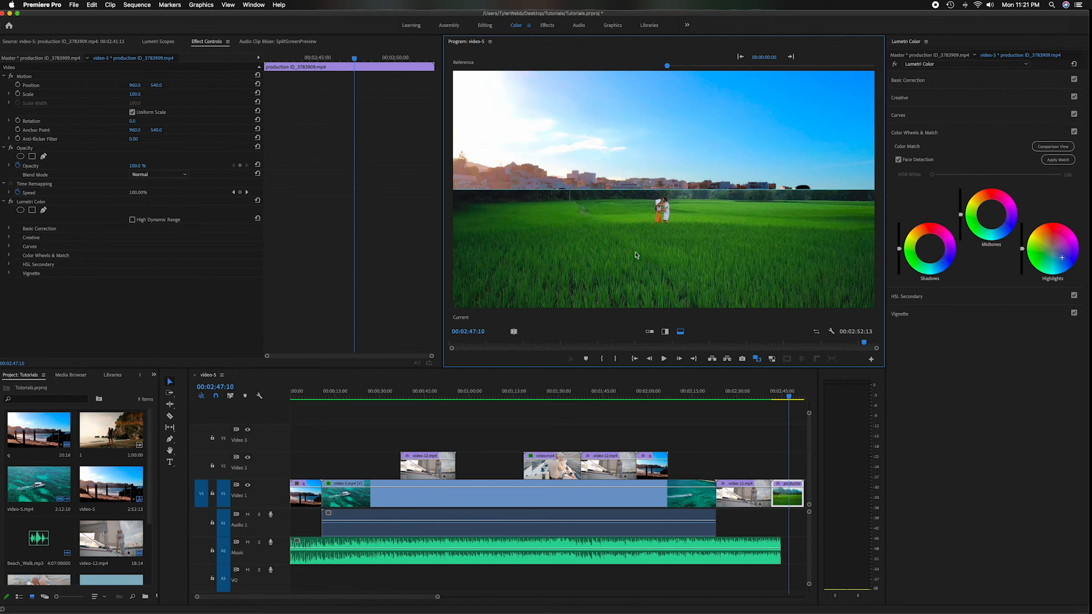
{"action": "left_click", "coordinate": [665, 332]}
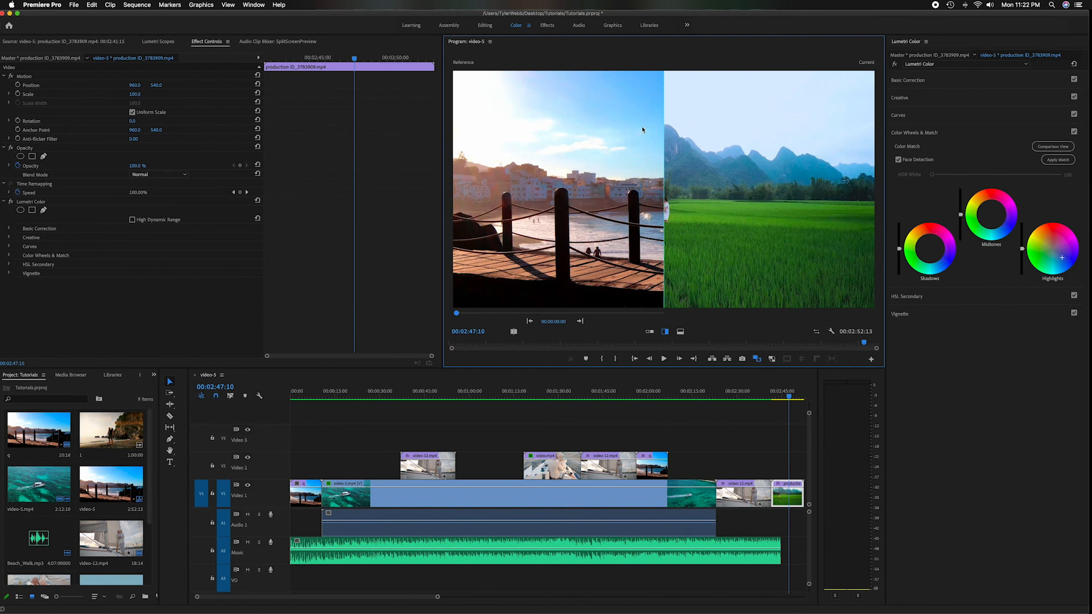
{"action": "left_click", "coordinate": [650, 331]}
{"action": "left_click", "coordinate": [665, 332]}
{"action": "left_click", "coordinate": [680, 332]}
{"action": "left_click", "coordinate": [649, 332]}
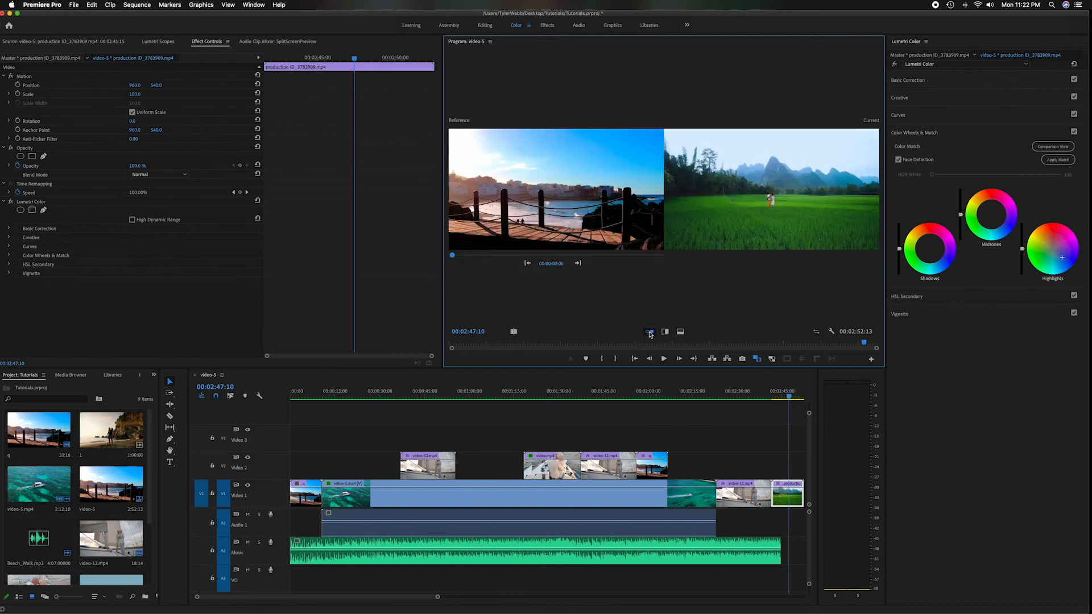
Move the reference frame to the sailboat shot at 00:00:46:12, and exit the comparison view
{"action": "left_click_drag", "start_coordinate": [454, 256], "coordinate": [508, 256]}
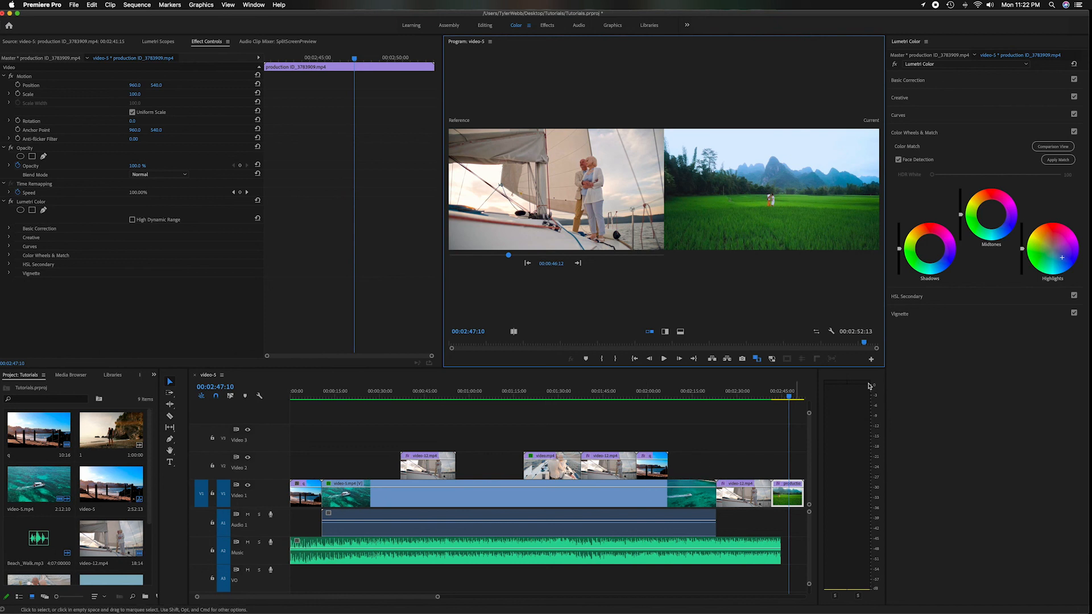
{"action": "left_click", "coordinate": [1052, 149]}
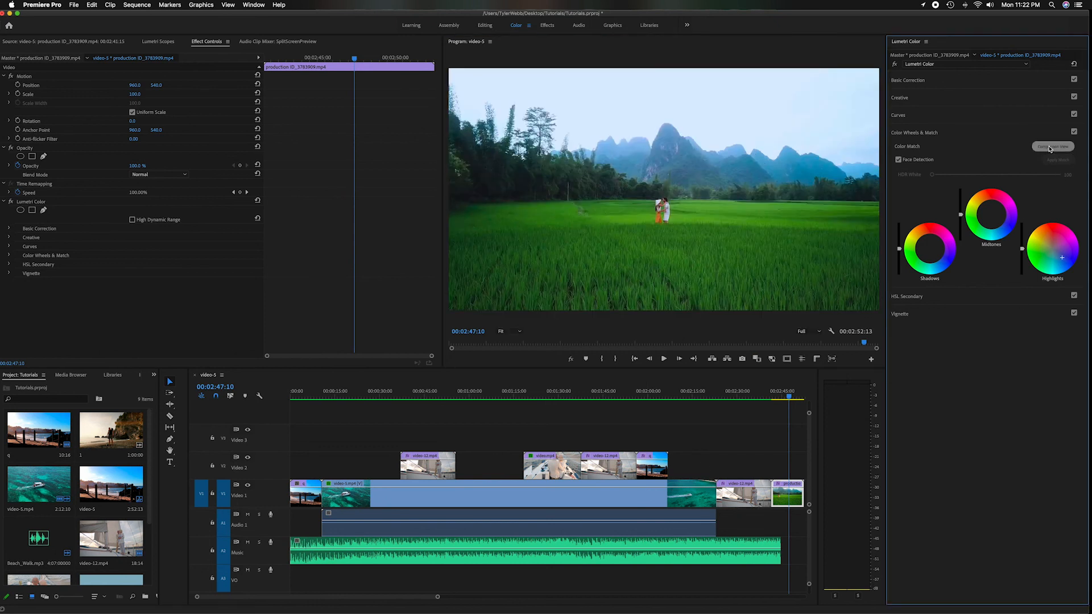